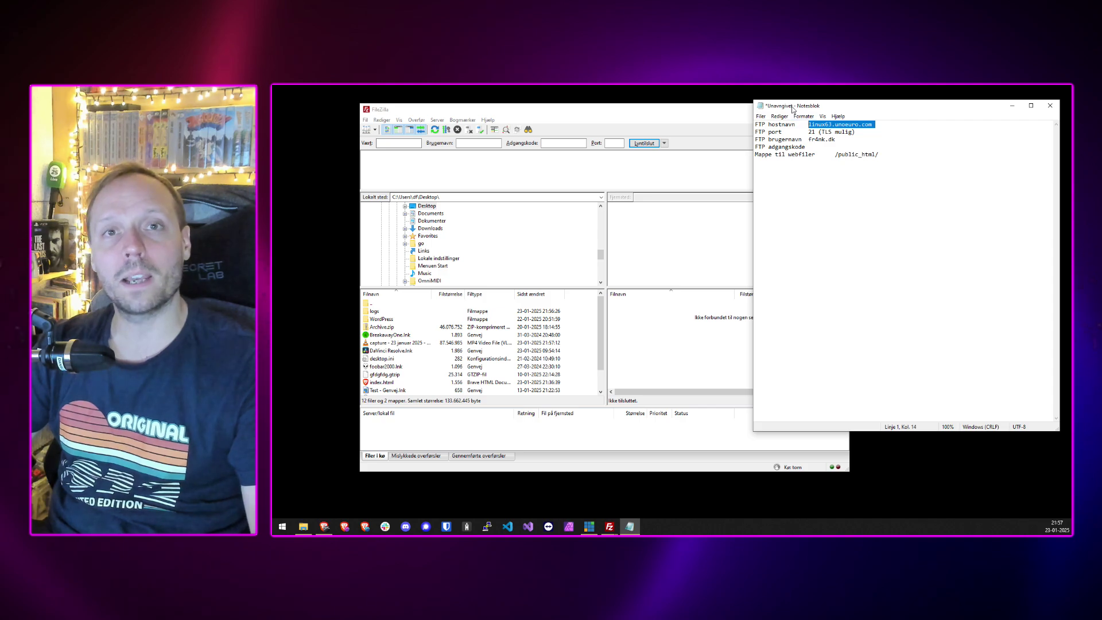
Copy the hostname linux63.unoeuro.com from the notes into the Vært (host) field.
{"action": "left_click_drag", "start_coordinate": [808, 125], "coordinate": [872, 125]}
{"action": "key", "text": "ctrl+c"}
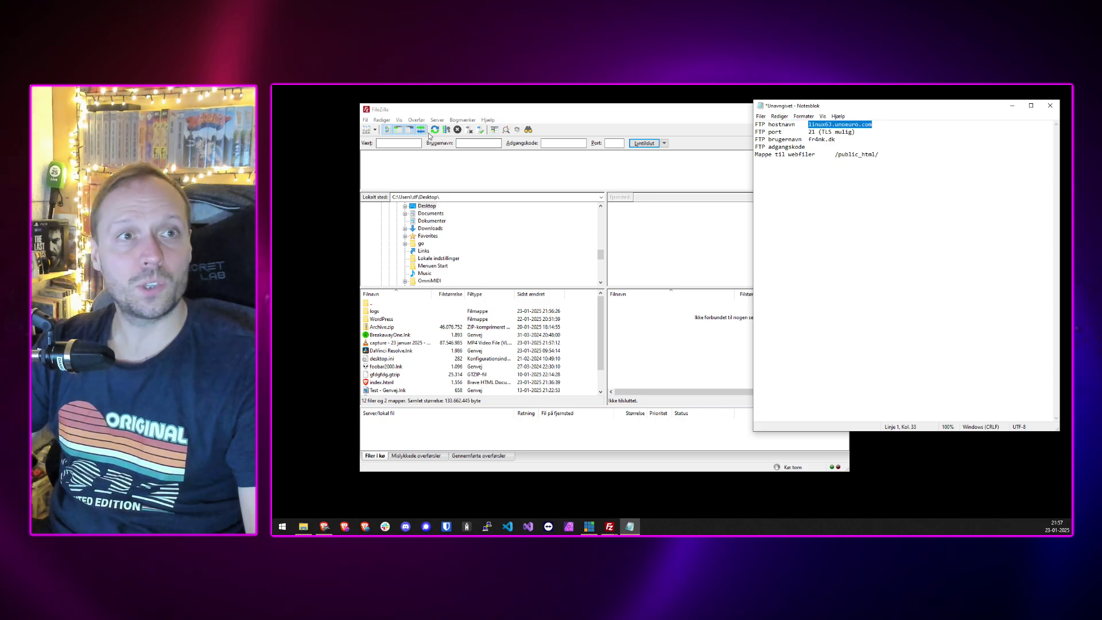
{"action": "left_click", "coordinate": [403, 145]}
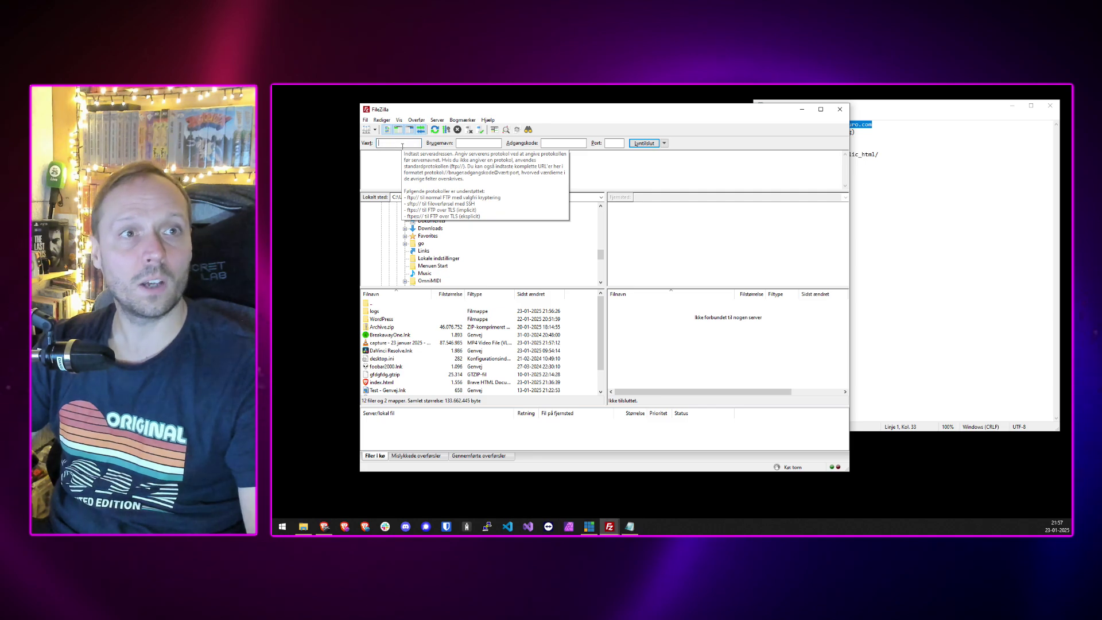
{"action": "key", "text": "ctrl+v"}
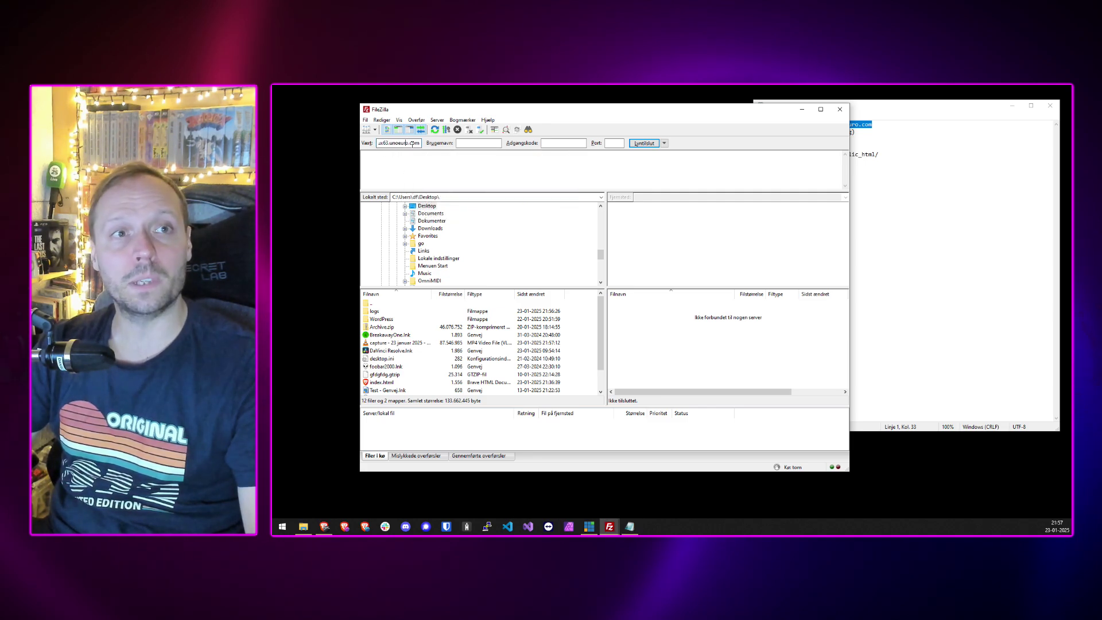
{"action": "left_click", "coordinate": [472, 143]}
Copy the FTP username from the notes into the Brugernavn (username) field.
{"action": "left_click", "coordinate": [902, 113]}
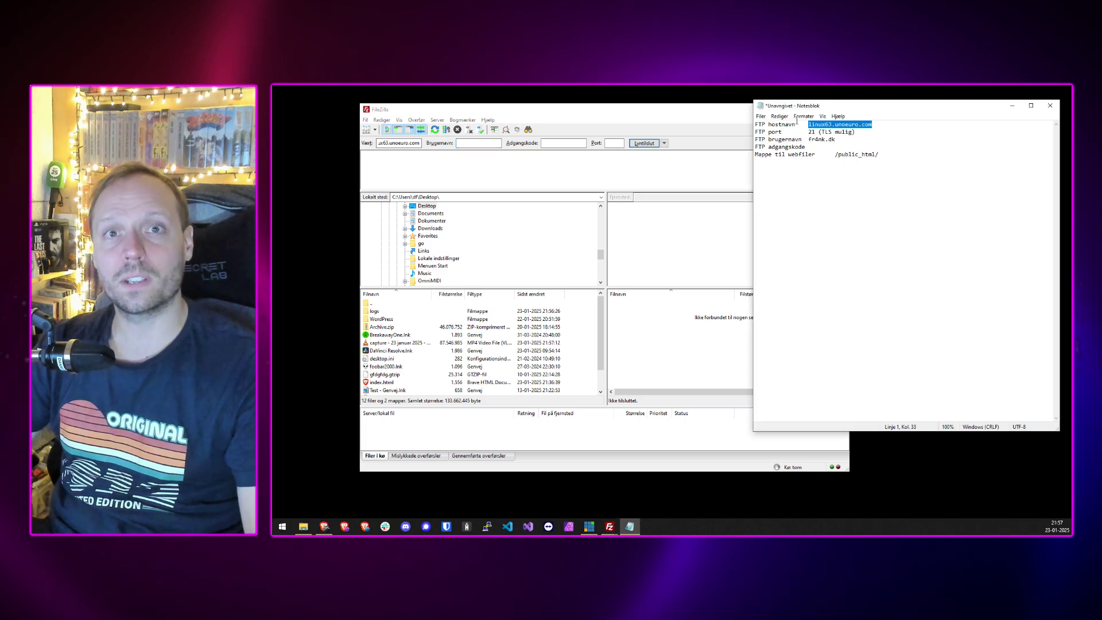
{"action": "left_click_drag", "start_coordinate": [808, 140], "coordinate": [837, 140]}
{"action": "key", "text": "ctrl+c"}
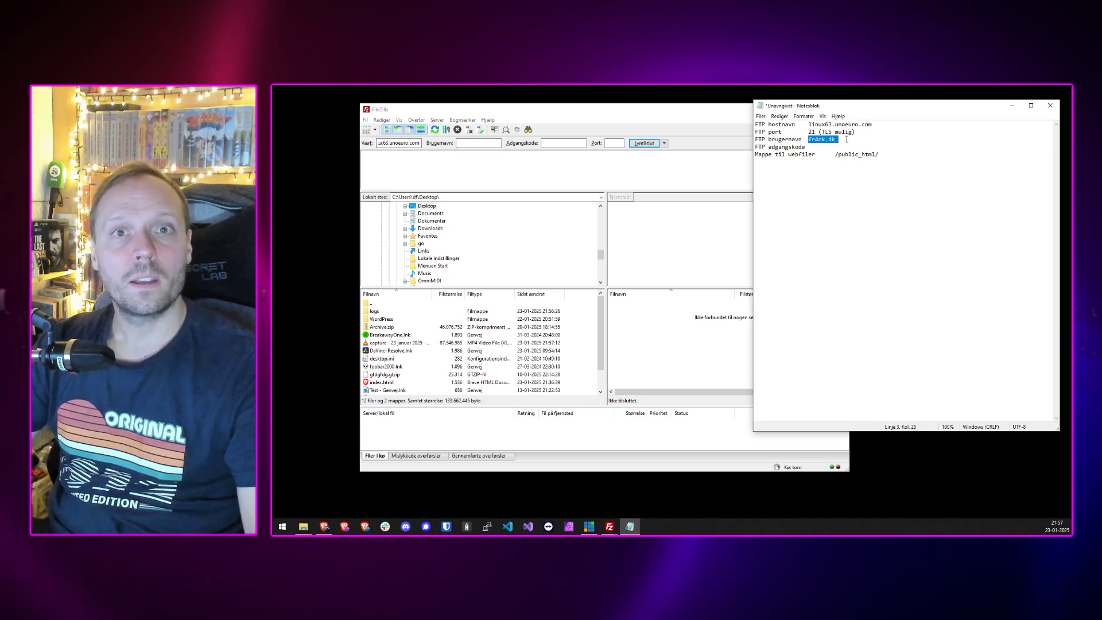
{"action": "left_click", "coordinate": [466, 143]}
{"action": "key", "text": "ctrl+v"}
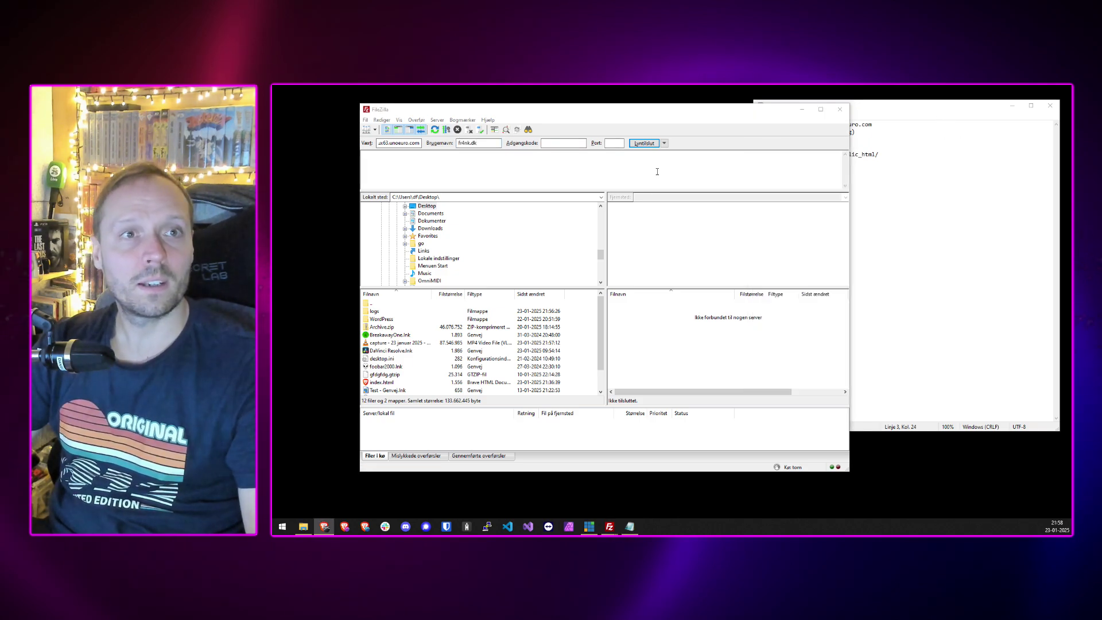
{"action": "left_click", "coordinate": [567, 142]}
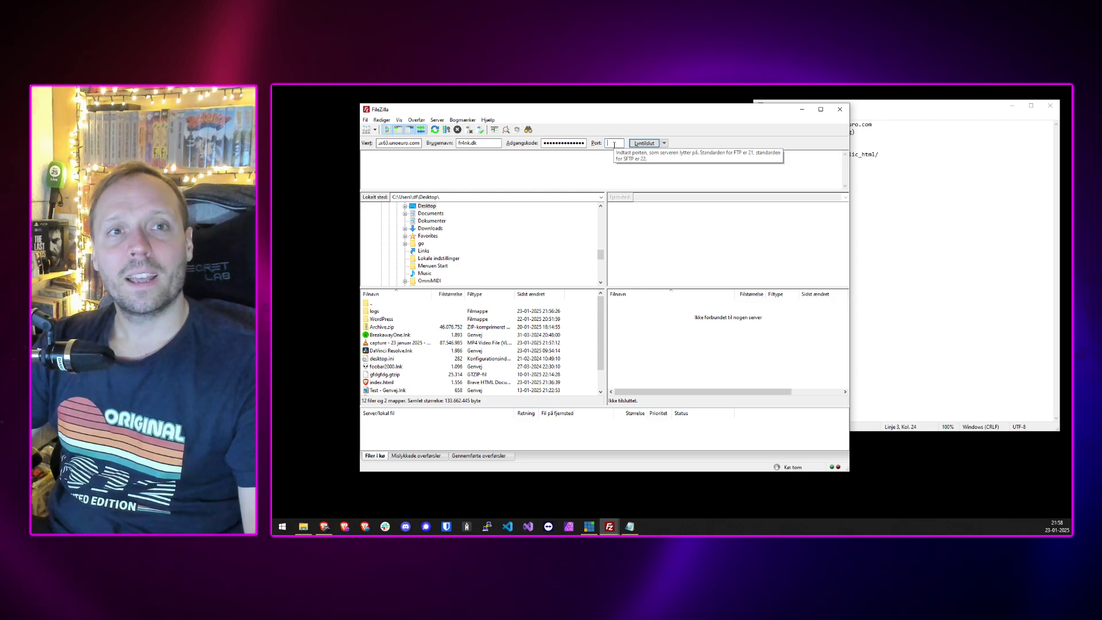
Set port 22 and quick-connect, reaching the server's empty root folder '/'.
{"action": "left_click", "coordinate": [614, 145]}
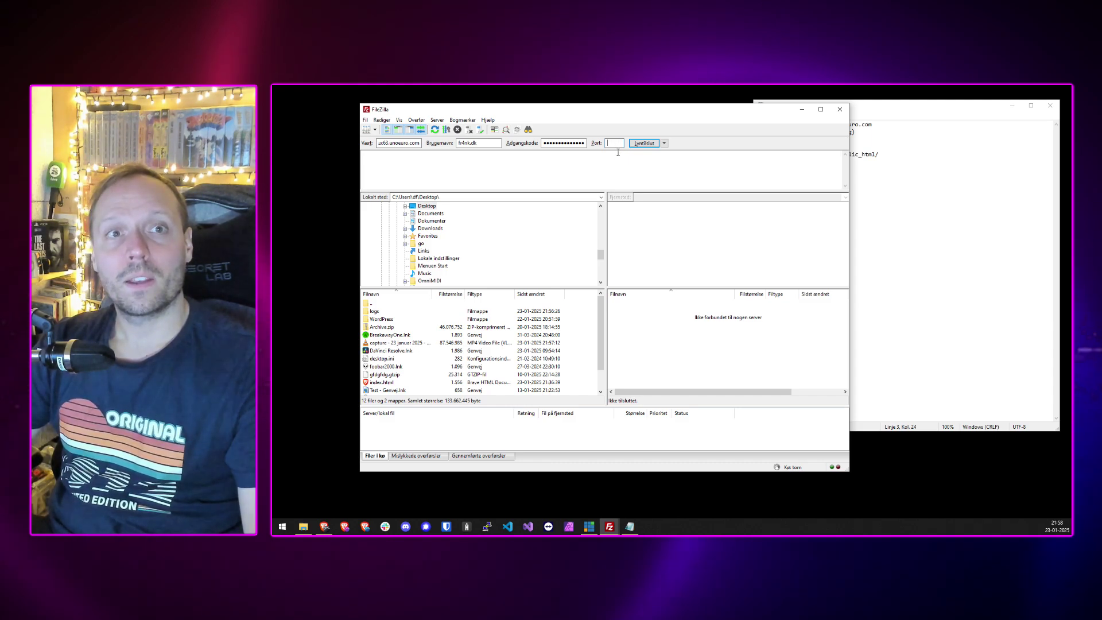
{"action": "type", "text": "22"}
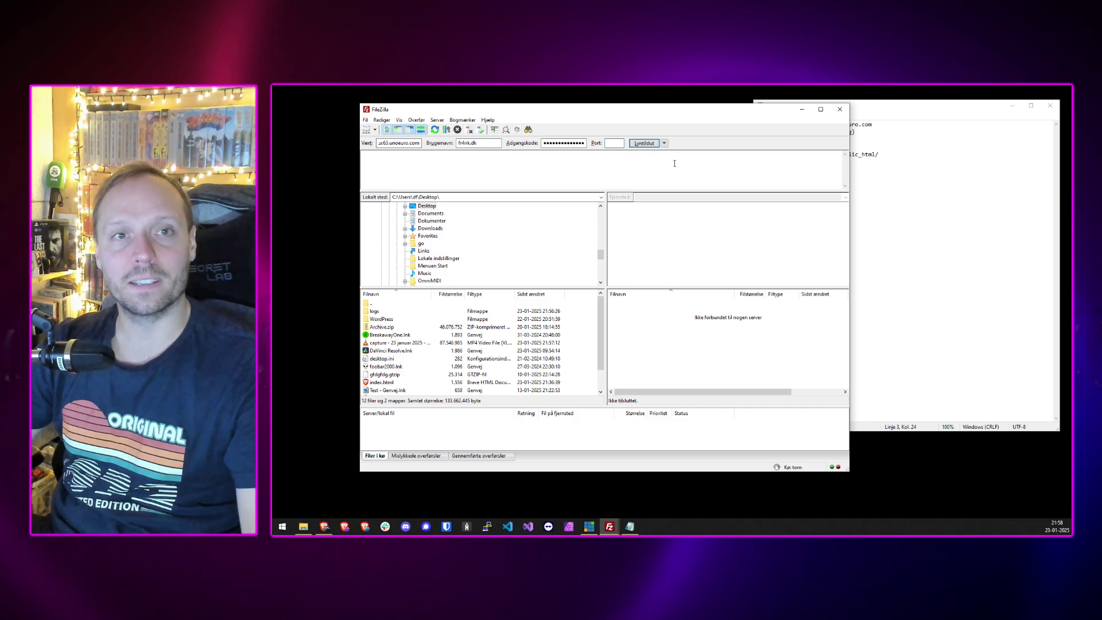
{"action": "key", "text": "Return"}
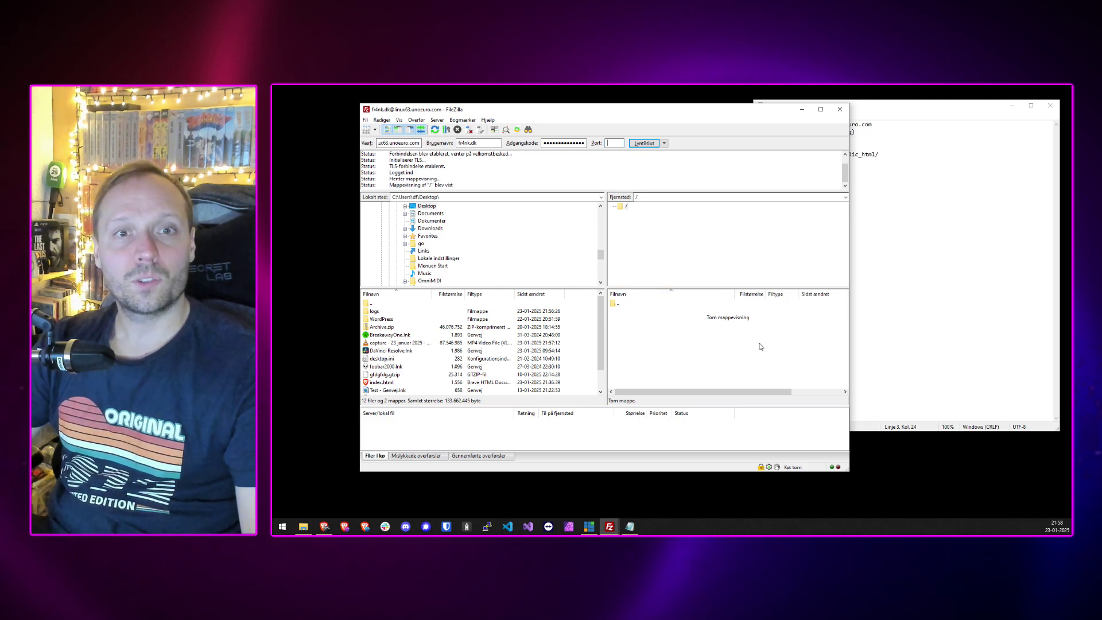
Drag index.html (1,556 bytes) from the local Desktop into the server's root folder.
{"action": "left_click_drag", "start_coordinate": [760, 346], "coordinate": [678, 333]}
{"action": "left_click", "coordinate": [679, 333]}
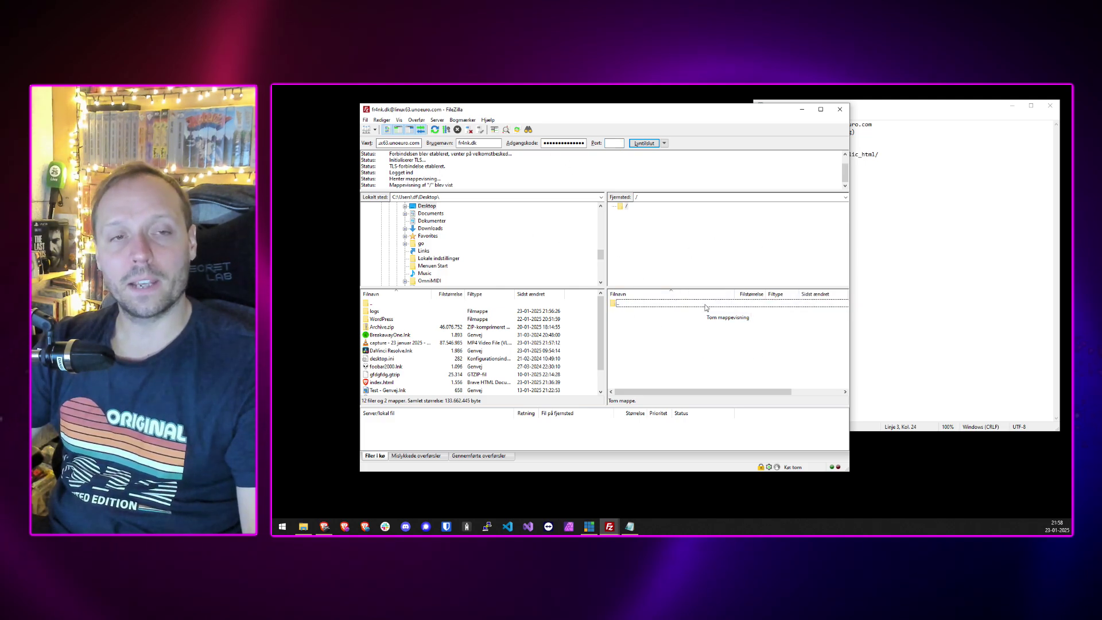
{"action": "scroll", "coordinate": [404, 349], "scroll_direction": "down", "scroll_amount": 1}
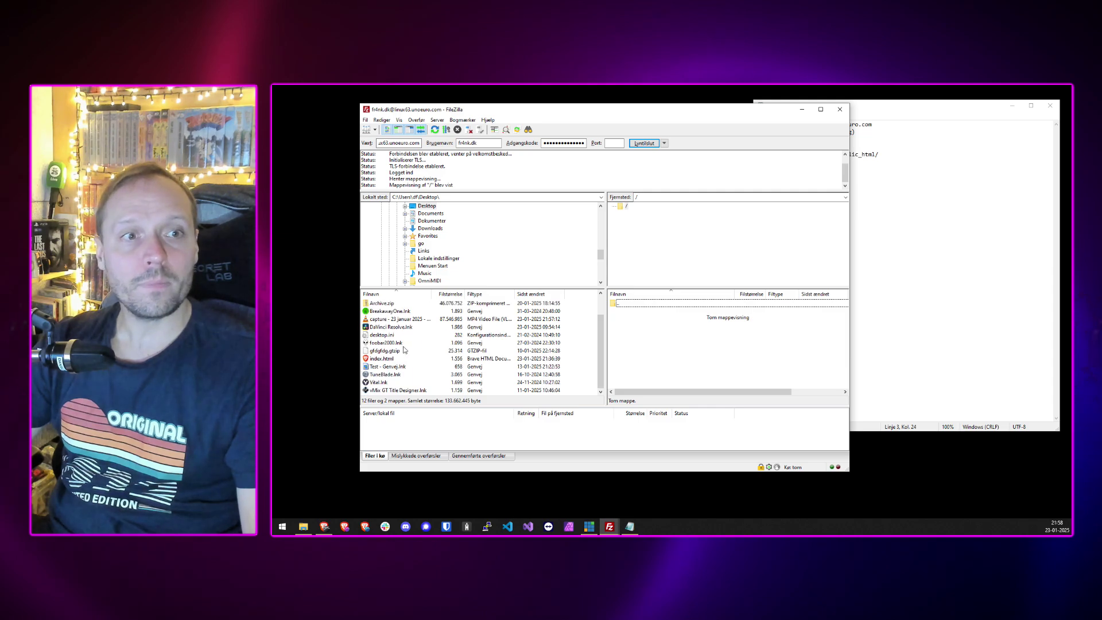
{"action": "left_click", "coordinate": [382, 360]}
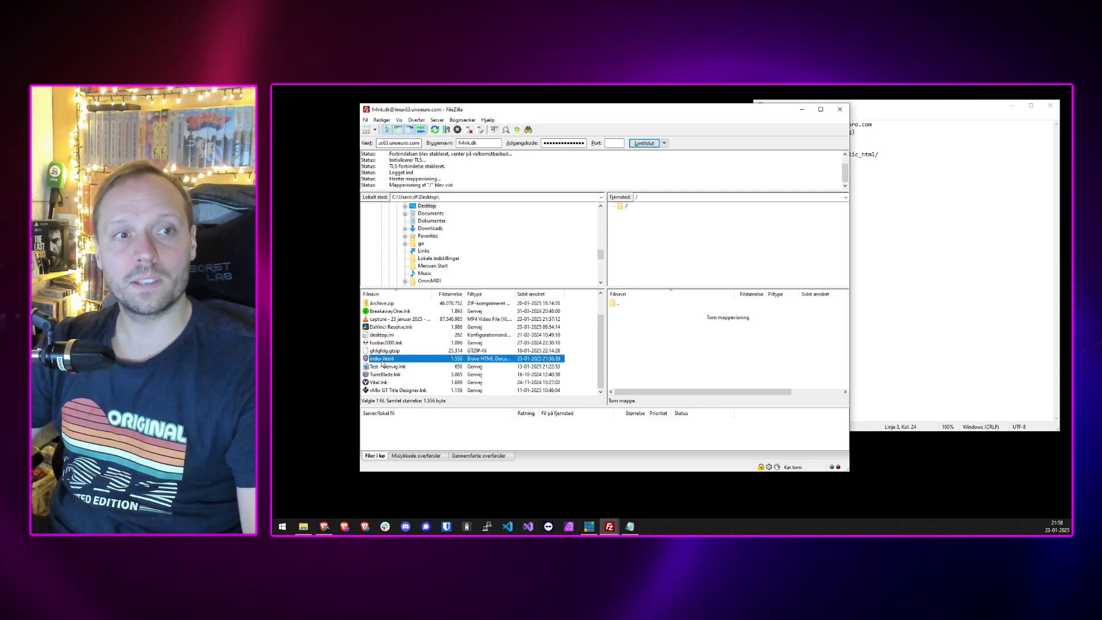
{"action": "left_click_drag", "start_coordinate": [382, 361], "coordinate": [659, 329]}
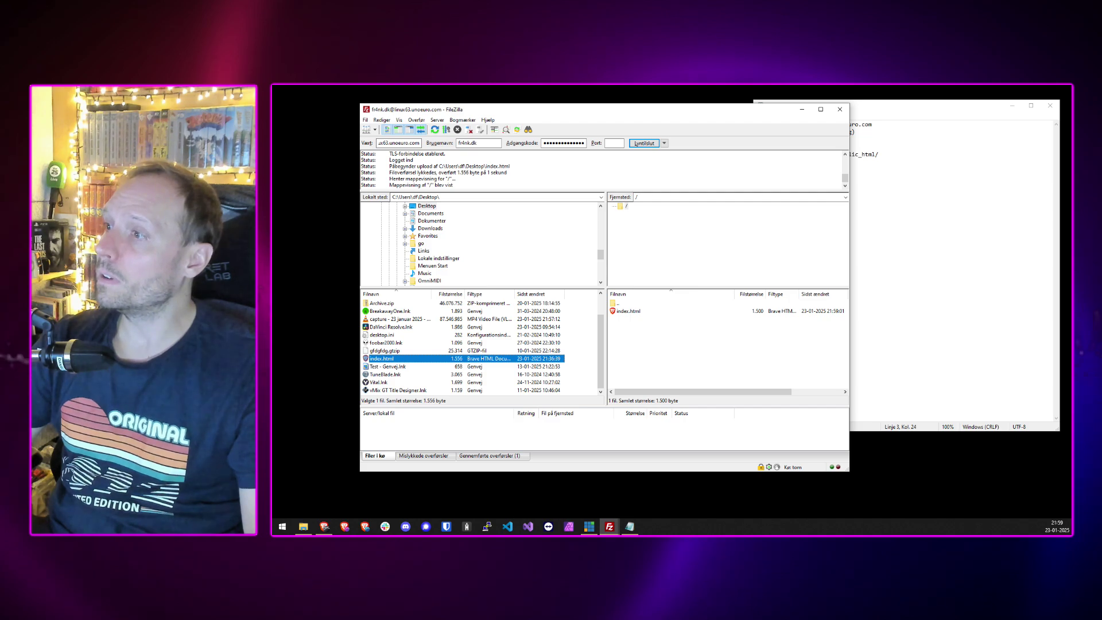
Load fr4nk.dk in Brave, get a 403 Forbidden page, then switch to the FTP notes.
{"action": "key", "text": "alt+Tab"}
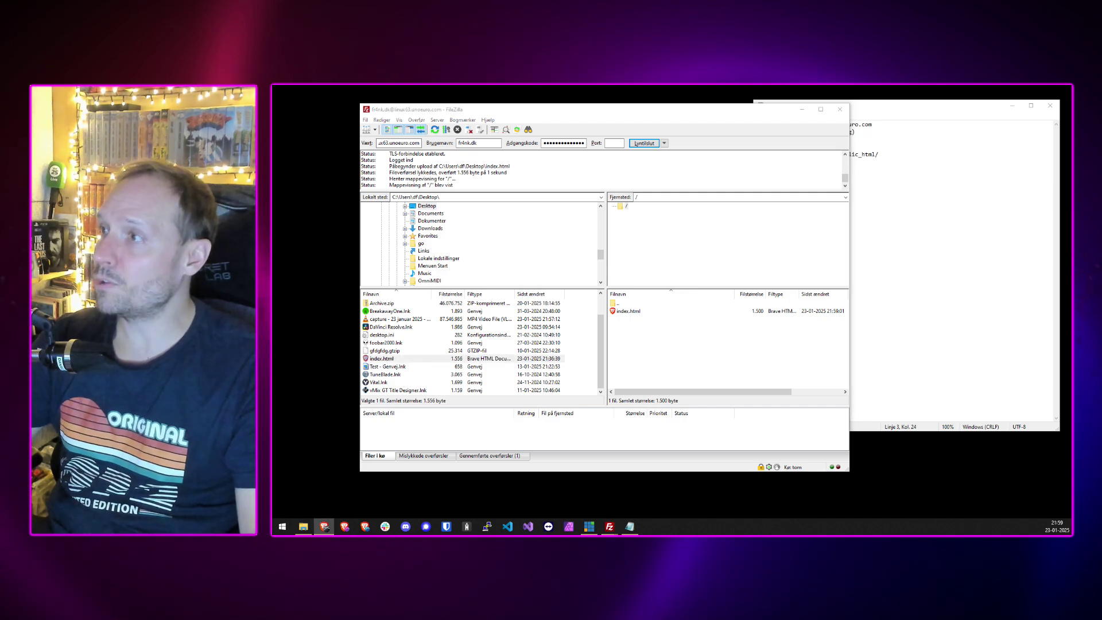
{"action": "type", "text": "fr4"}
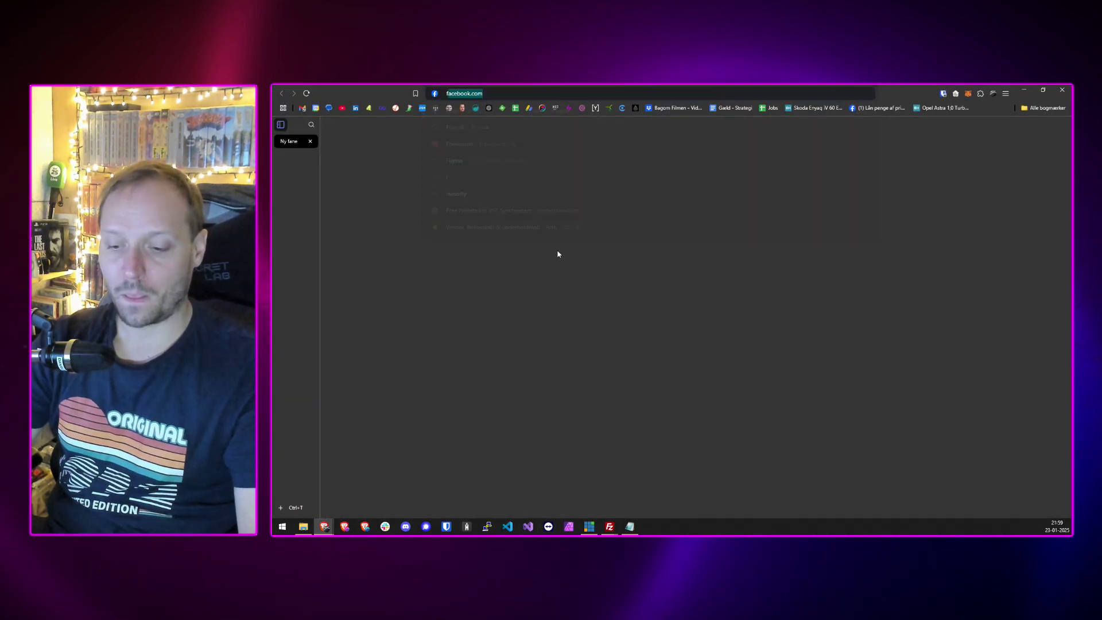
{"action": "type", "text": "nk.dk"}
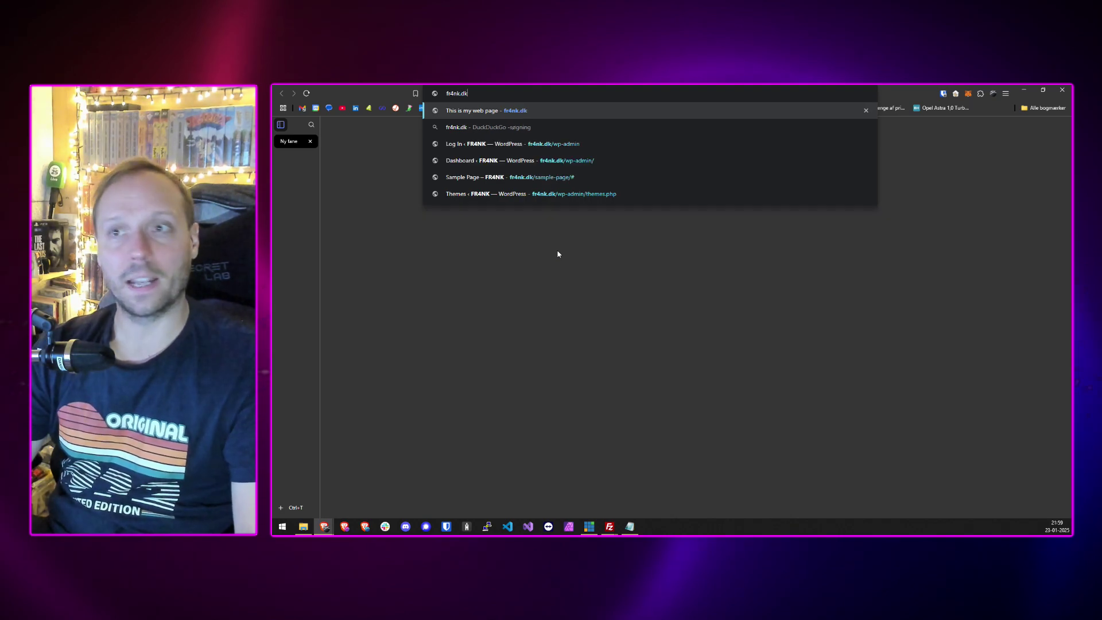
{"action": "key", "text": "Return"}
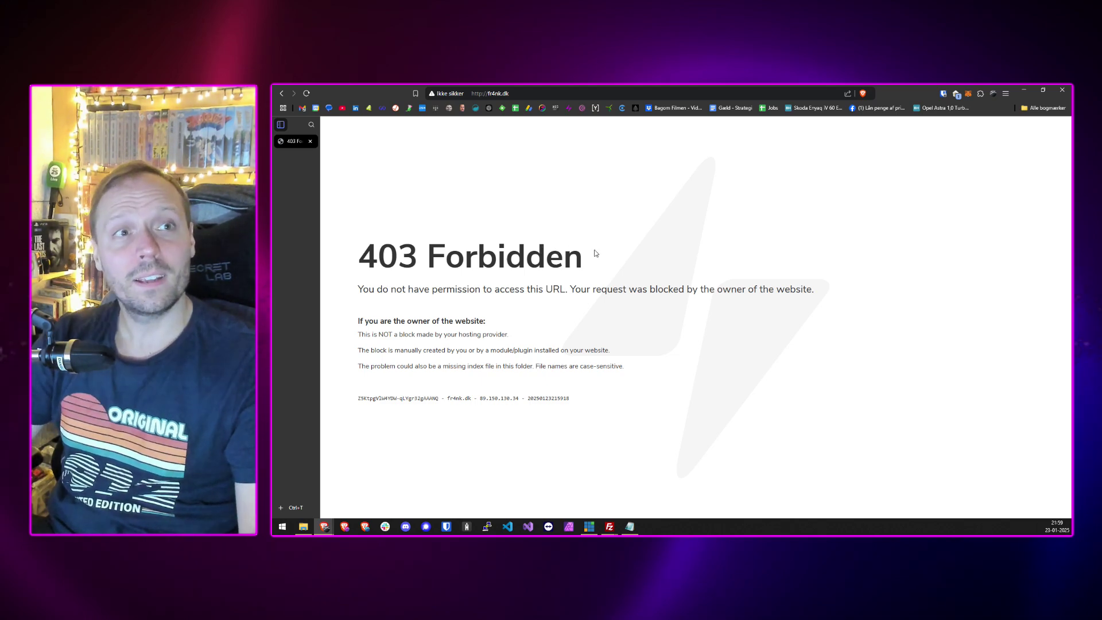
{"action": "key", "text": "alt+Tab"}
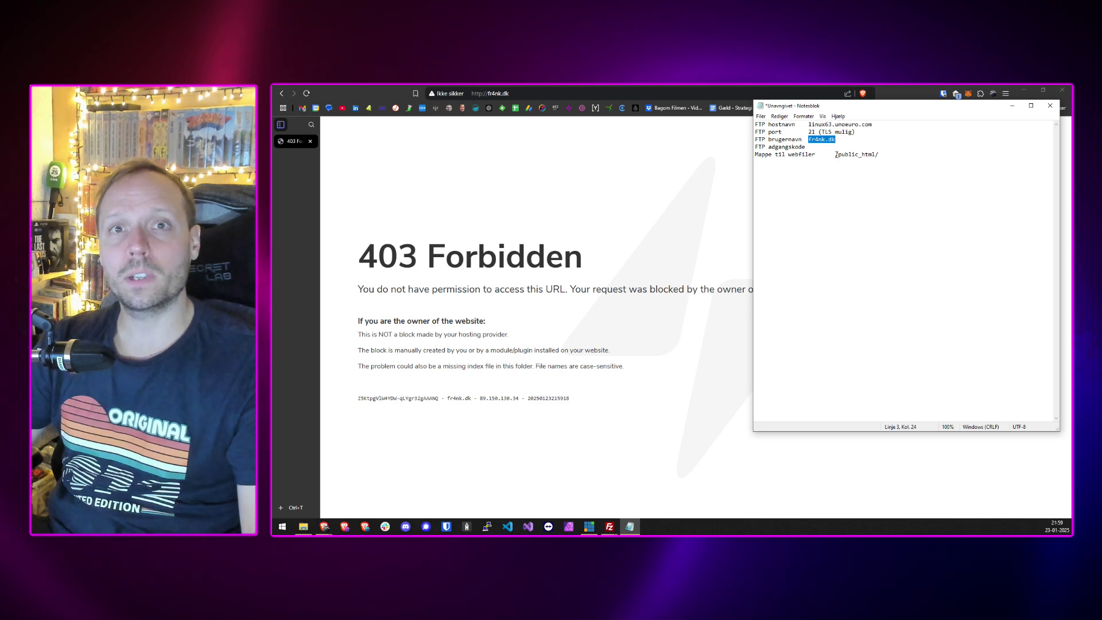
Copy the public_html folder name from the Mappe til webfiler line and return to FileZilla.
{"action": "left_click_drag", "start_coordinate": [836, 154], "coordinate": [879, 155]}
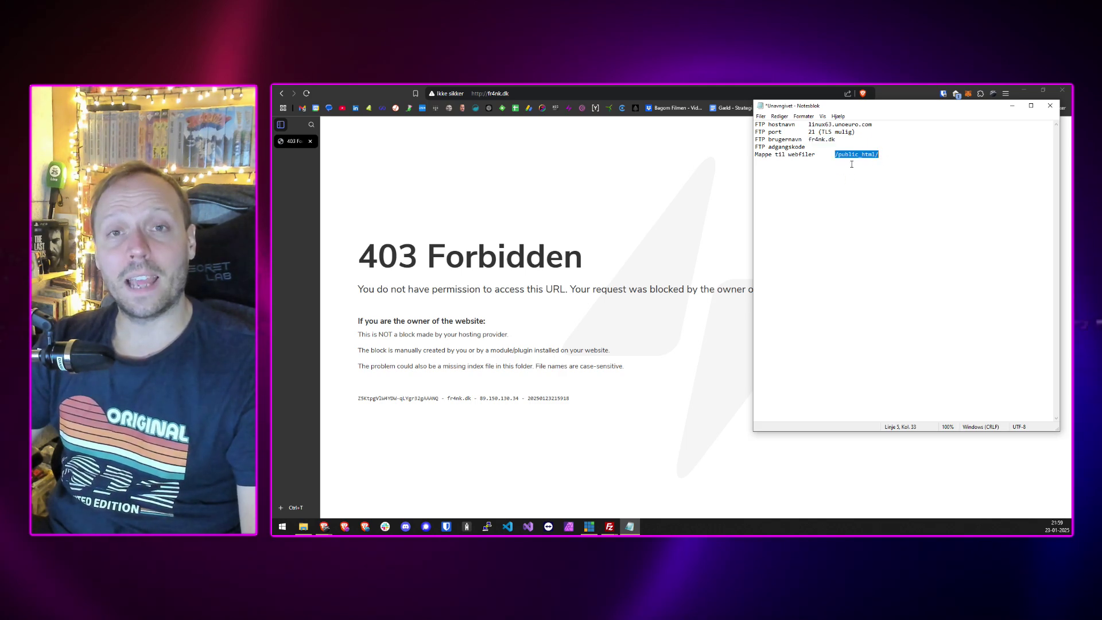
{"action": "left_click_drag", "start_coordinate": [836, 155], "coordinate": [881, 162]}
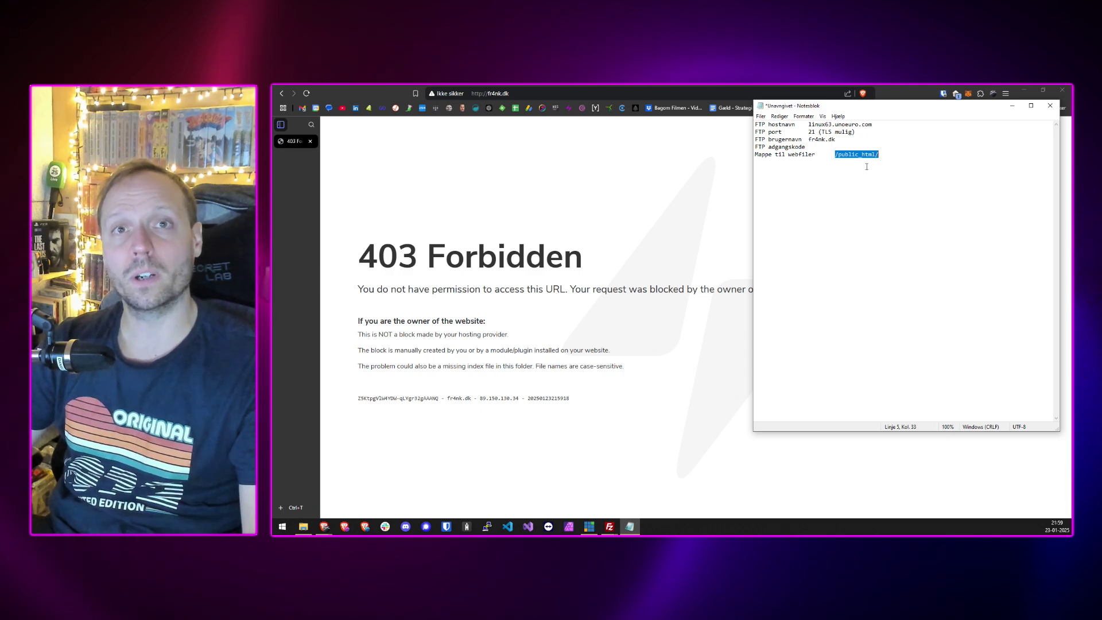
{"action": "left_click", "coordinate": [883, 164]}
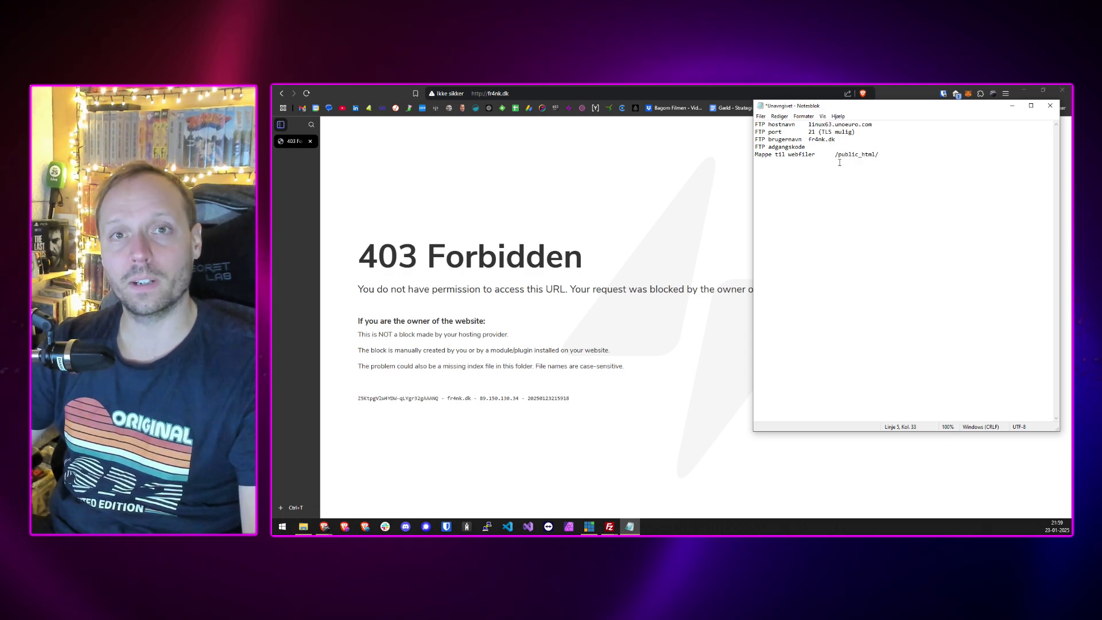
{"action": "left_click_drag", "start_coordinate": [839, 163], "coordinate": [876, 164]}
{"action": "key", "text": "ctrl+c"}
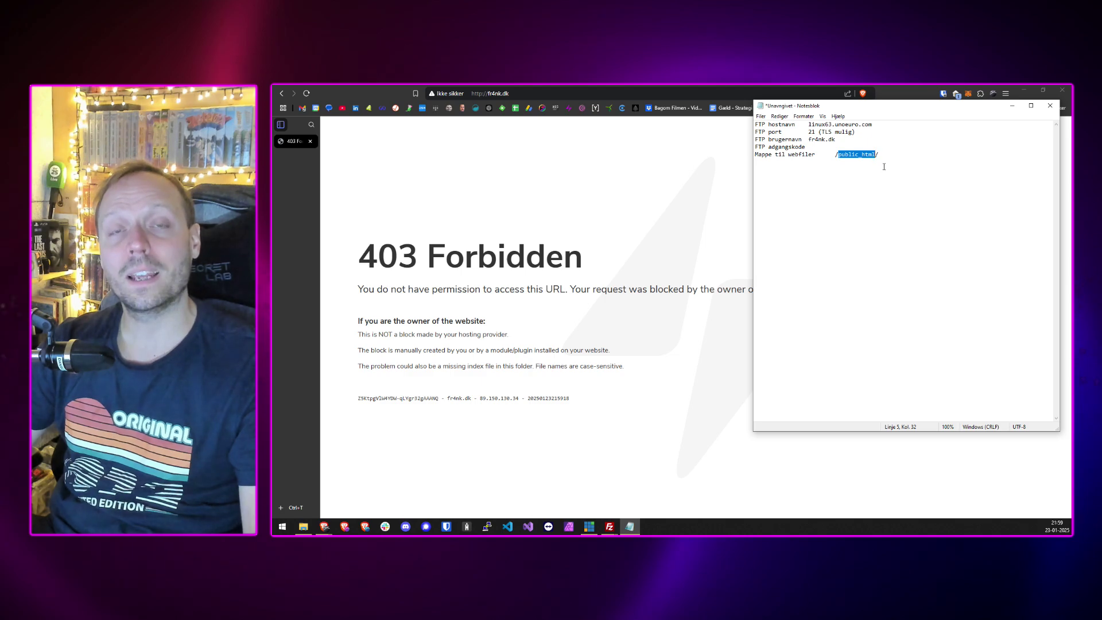
{"action": "left_click", "coordinate": [884, 167]}
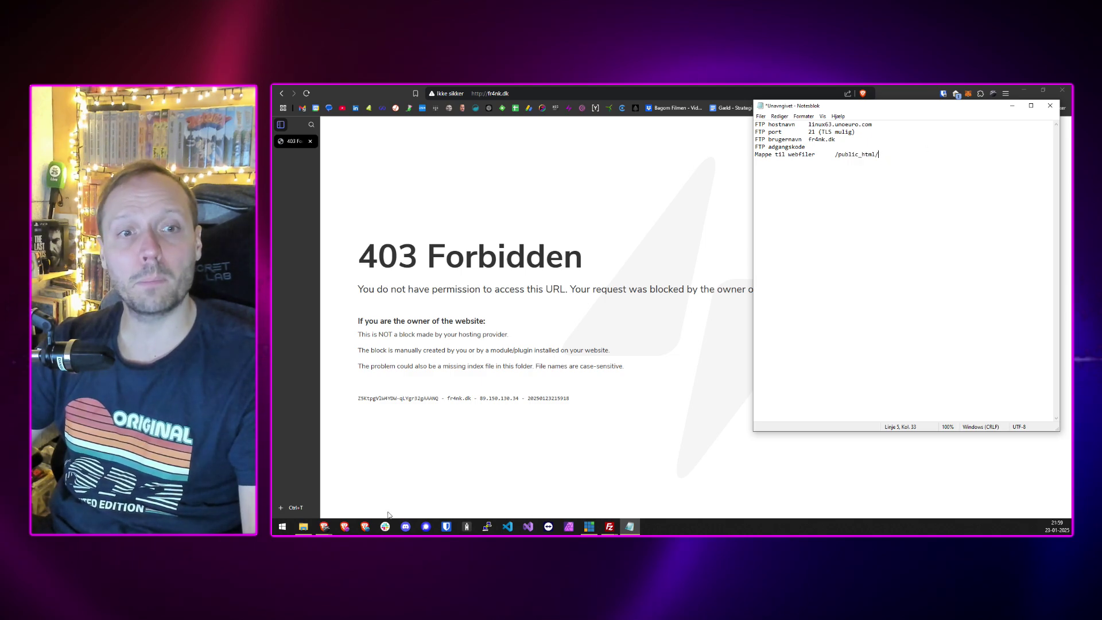
{"action": "left_click", "coordinate": [528, 414]}
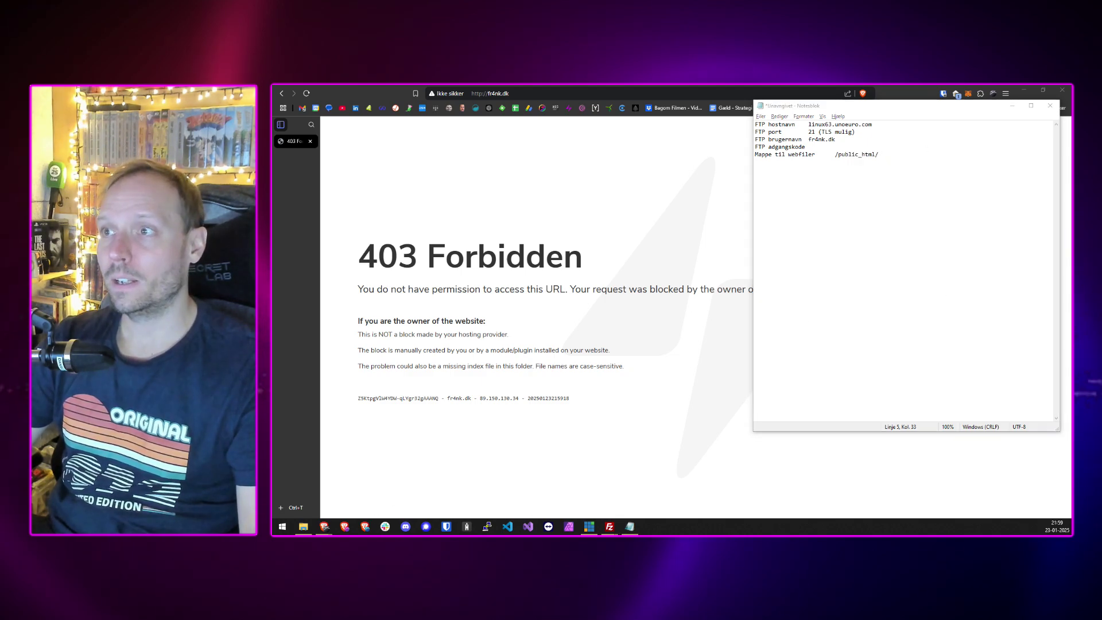
{"action": "key", "text": "alt+Tab"}
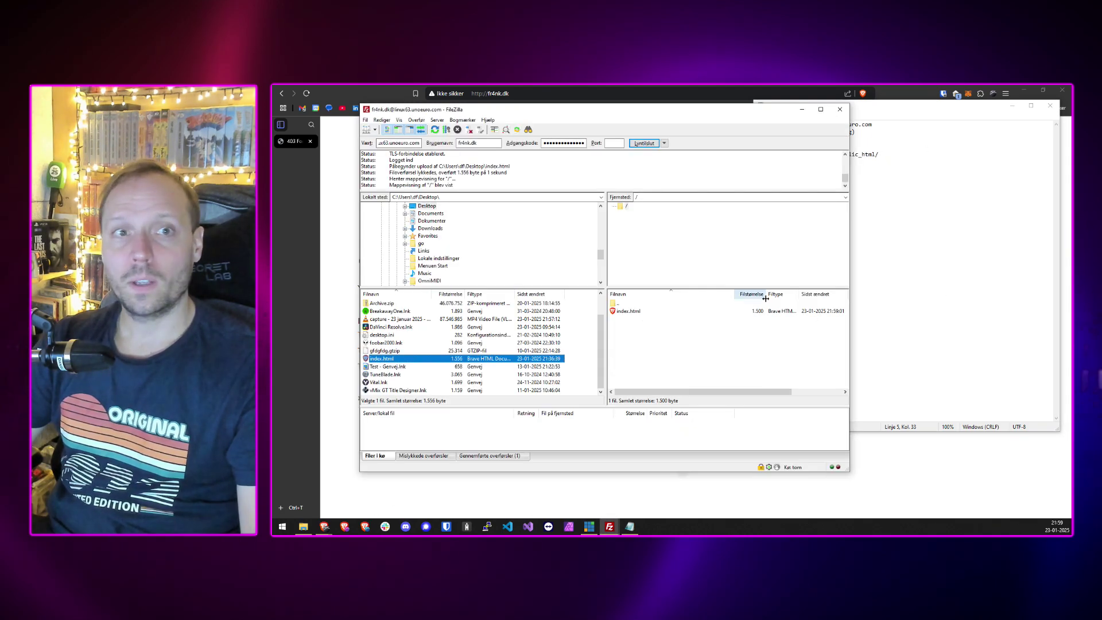
Create a public_html folder on the server using the copied folder name.
{"action": "left_click", "coordinate": [950, 248]}
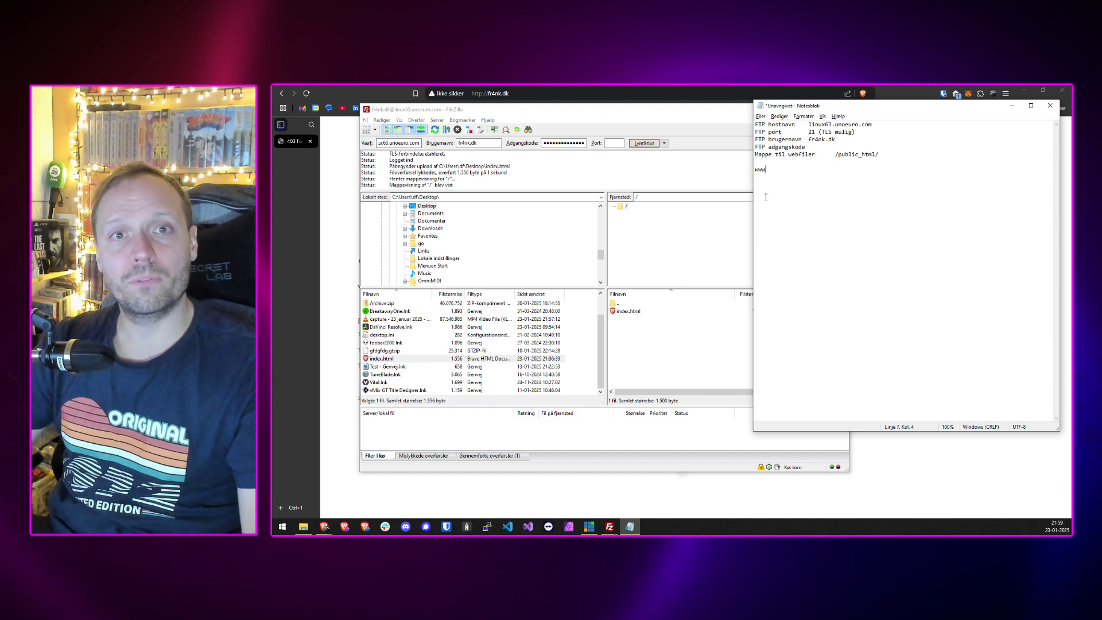
{"action": "left_click", "coordinate": [593, 115]}
{"action": "right_click", "coordinate": [645, 333]}
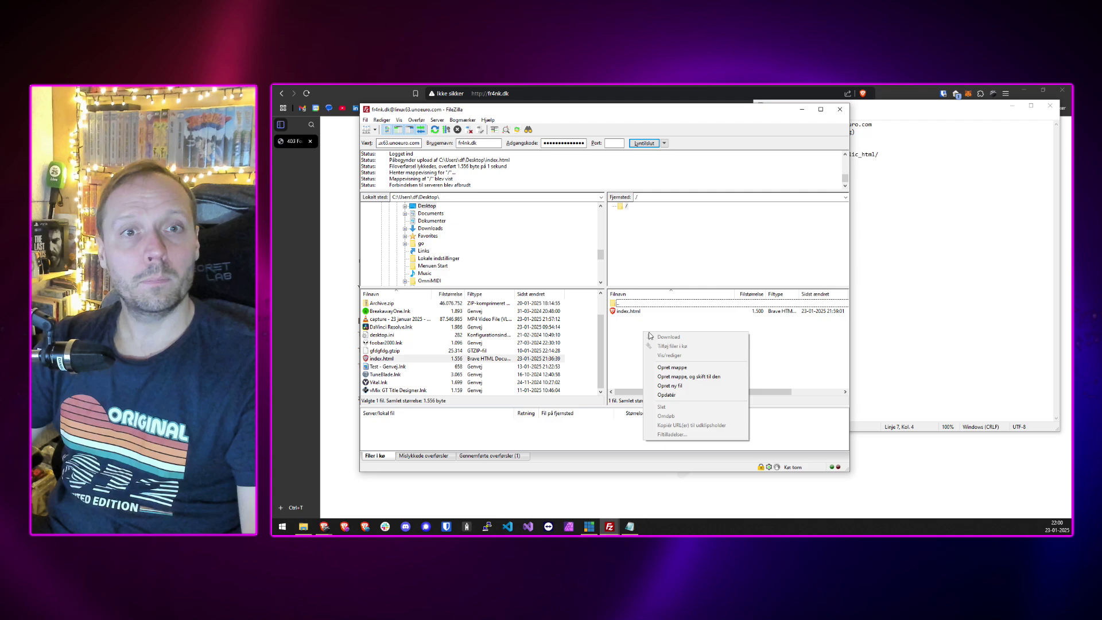
{"action": "left_click", "coordinate": [664, 367]}
{"action": "key", "text": "ctrl+v"}
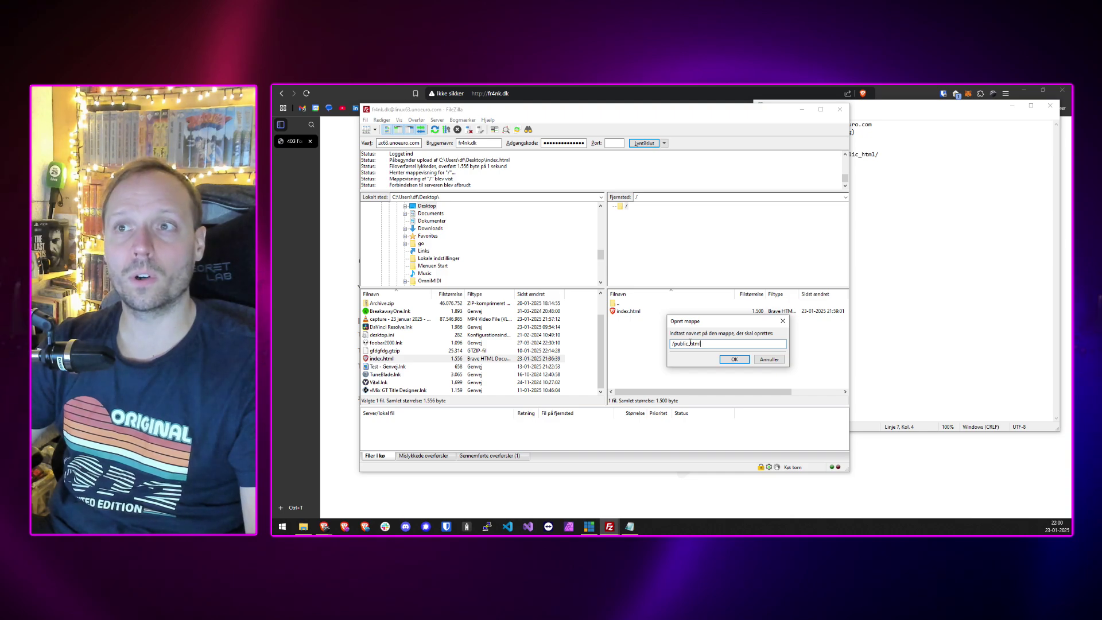
{"action": "left_click", "coordinate": [734, 359]}
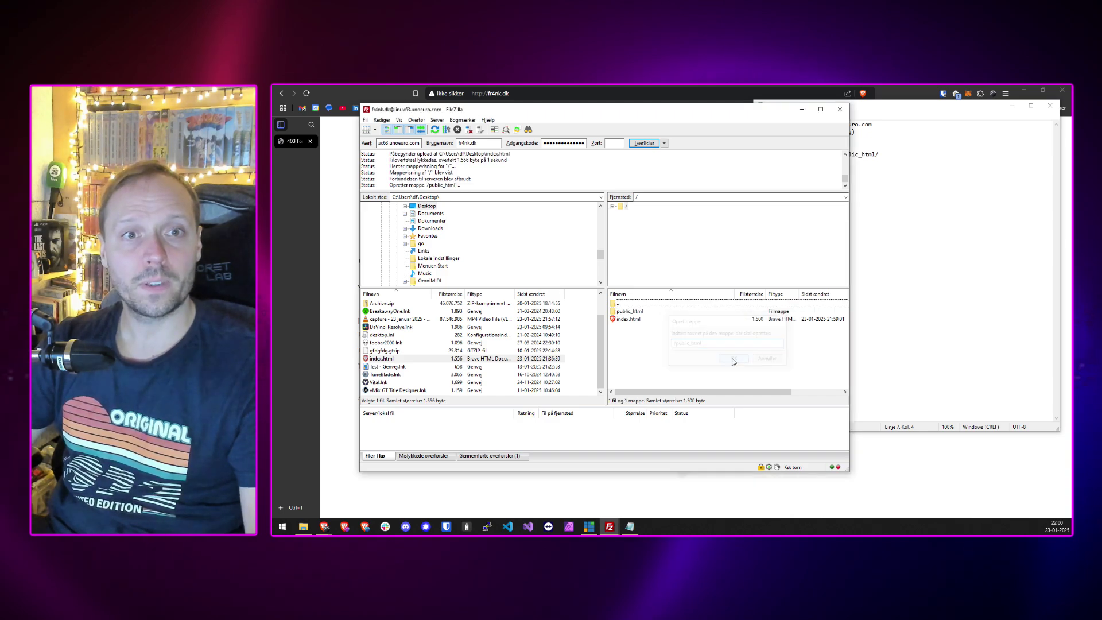
Move index.html into public_html and reload fr4nk.dk to see the 'It works!' page.
{"action": "left_click_drag", "start_coordinate": [626, 323], "coordinate": [629, 313]}
{"action": "double_click", "coordinate": [628, 312]}
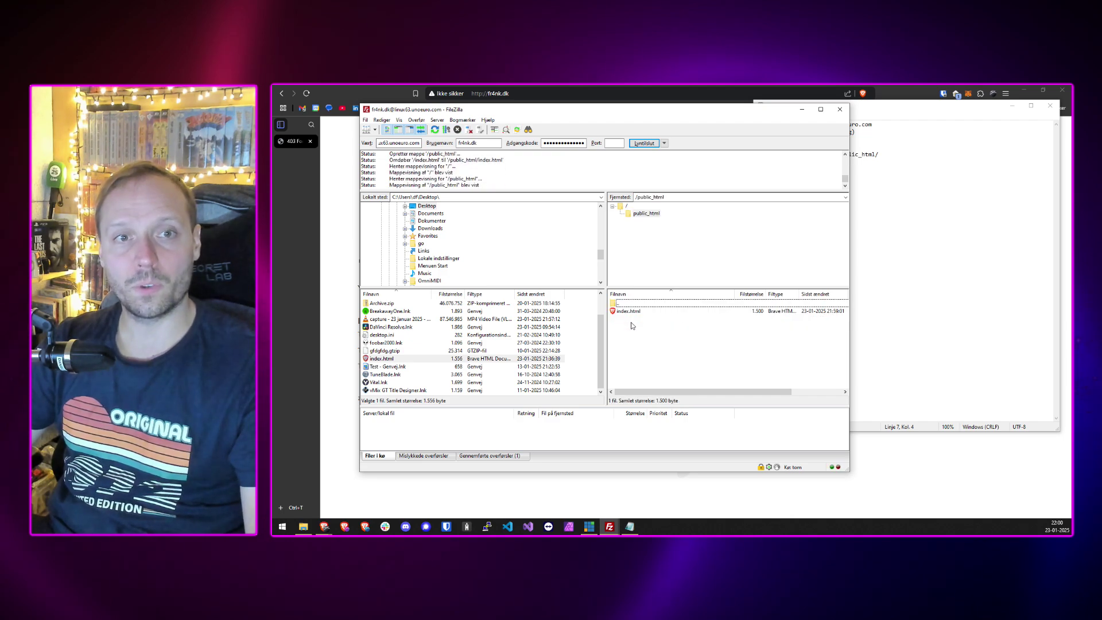
{"action": "left_click", "coordinate": [632, 315]}
{"action": "left_click", "coordinate": [387, 87]}
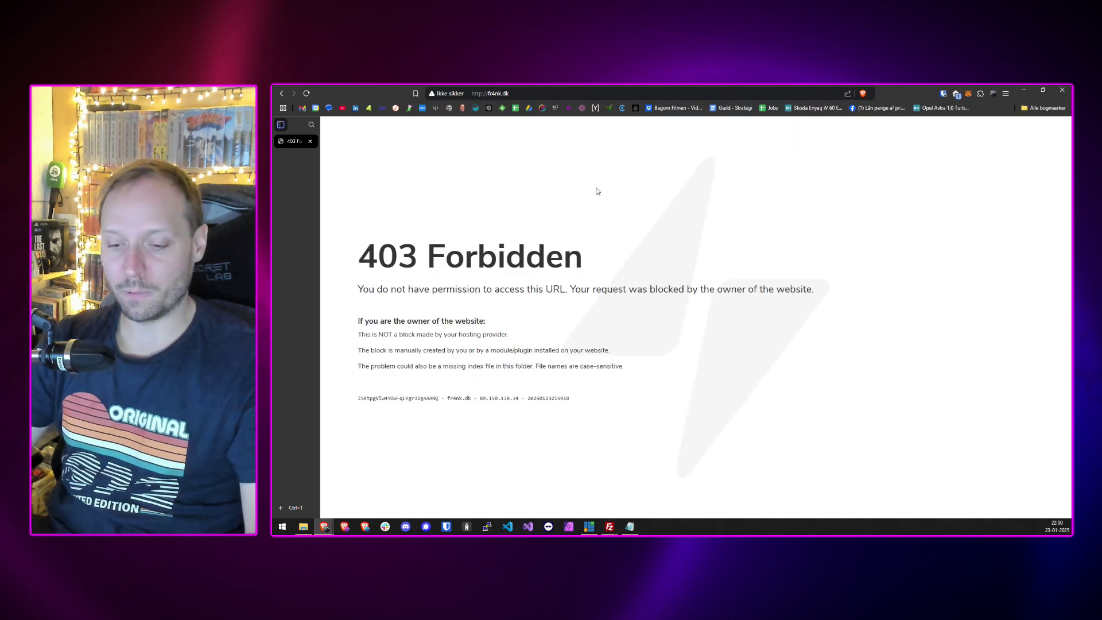
{"action": "key", "text": "F5"}
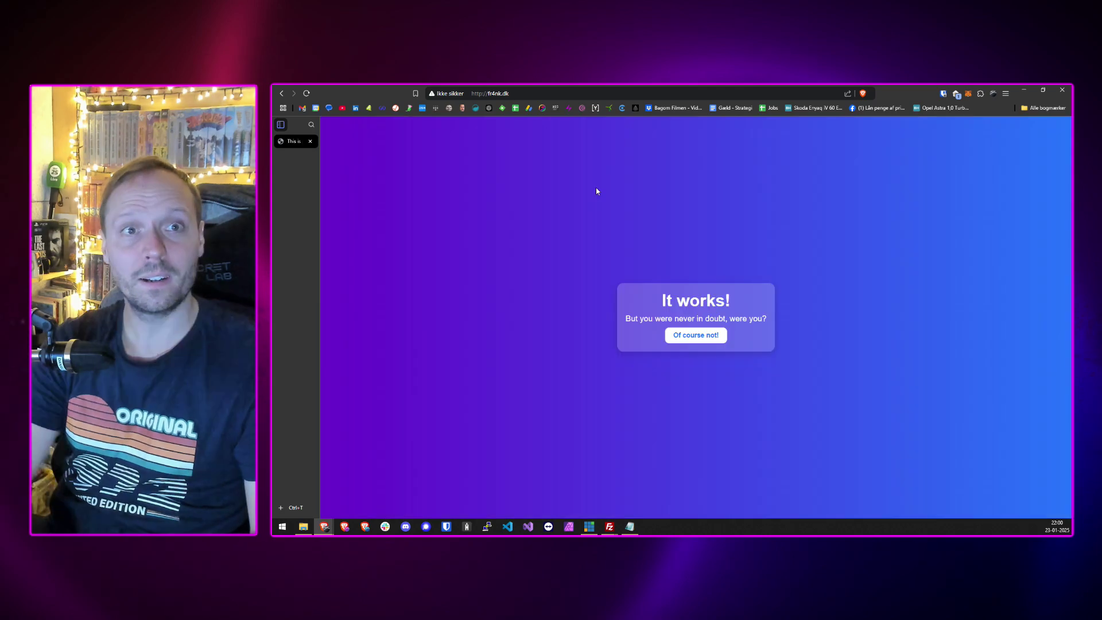